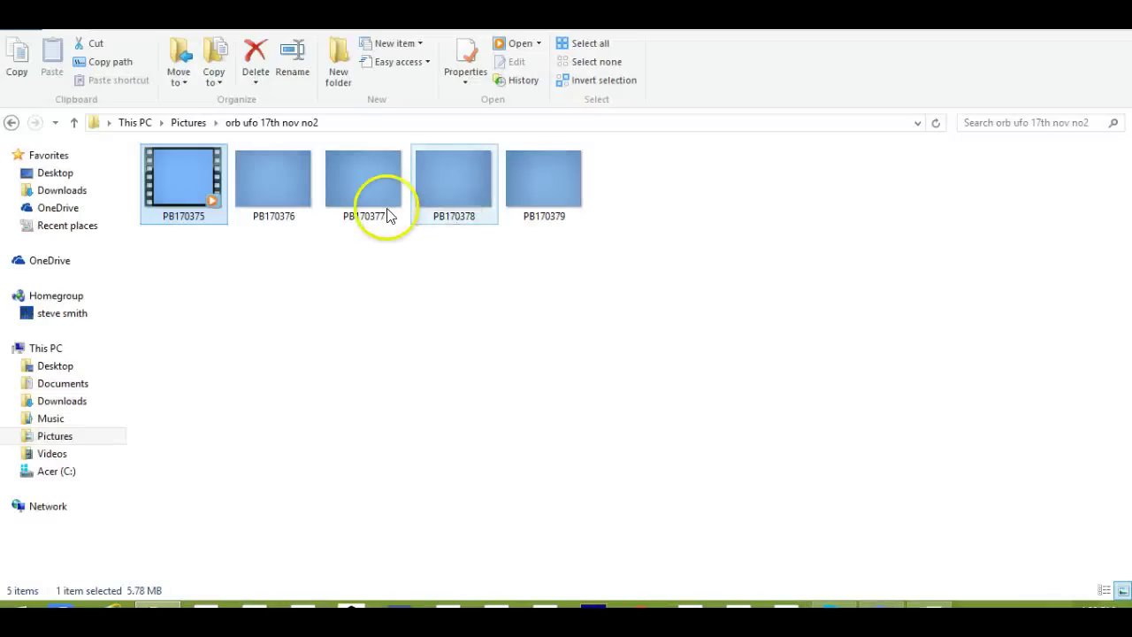
- Open photo PB170376 from the orb ufo 17th nov no2 folder full screen in Photo Viewer
left_click(247, 169)
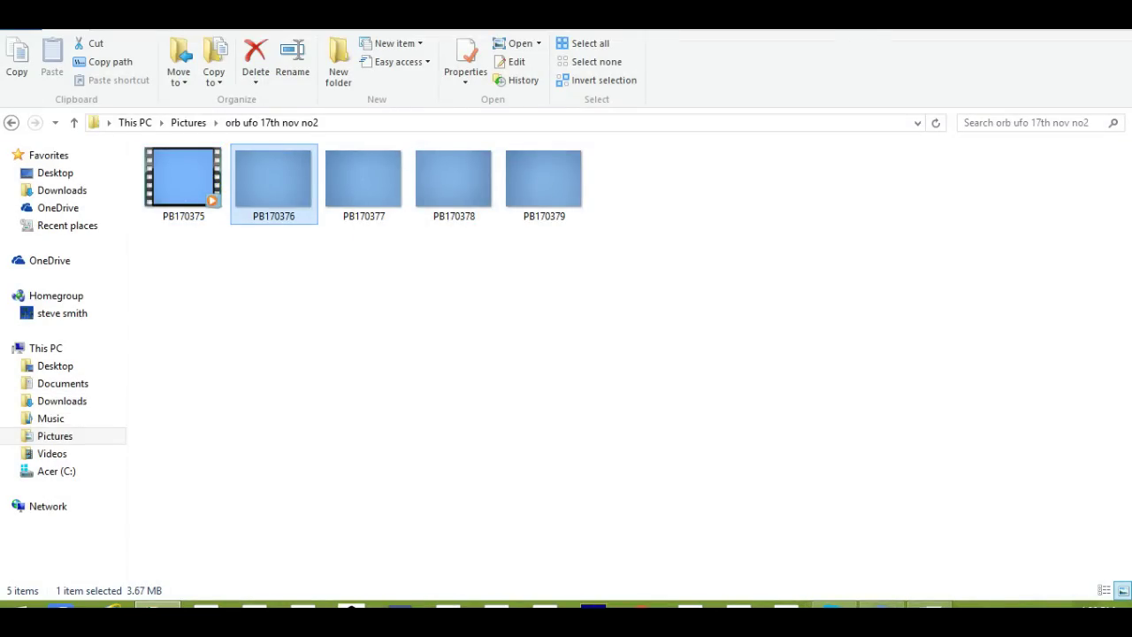
key("Return")
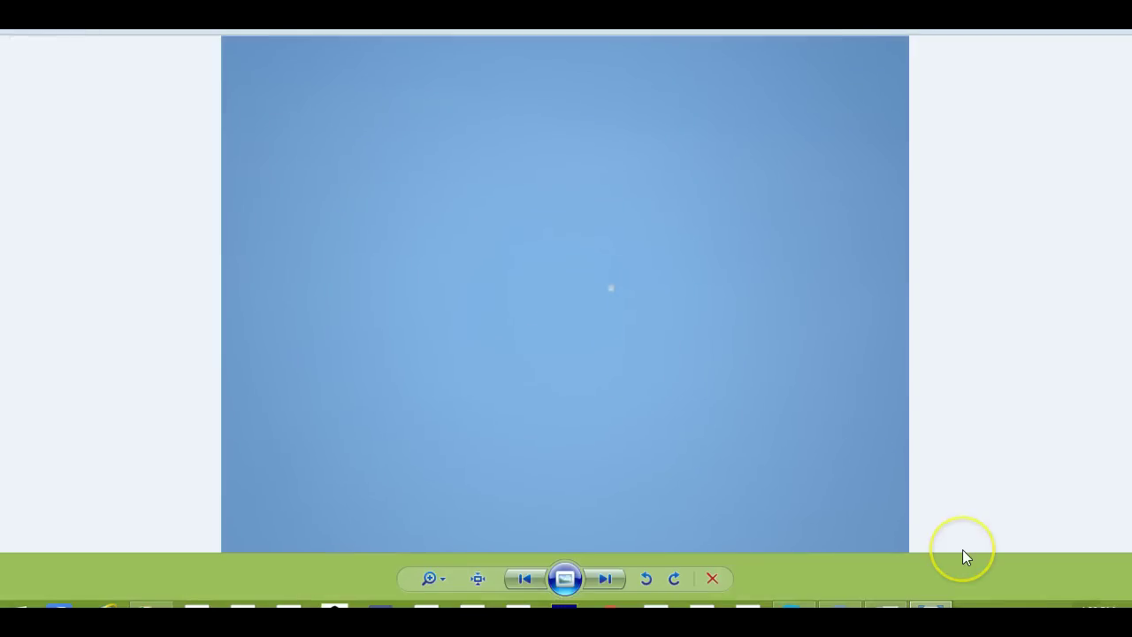
- Zoom into the first sky photo in two stages, centring the white blob
left_click(434, 578)
left_click_drag(434, 577, 433, 552)
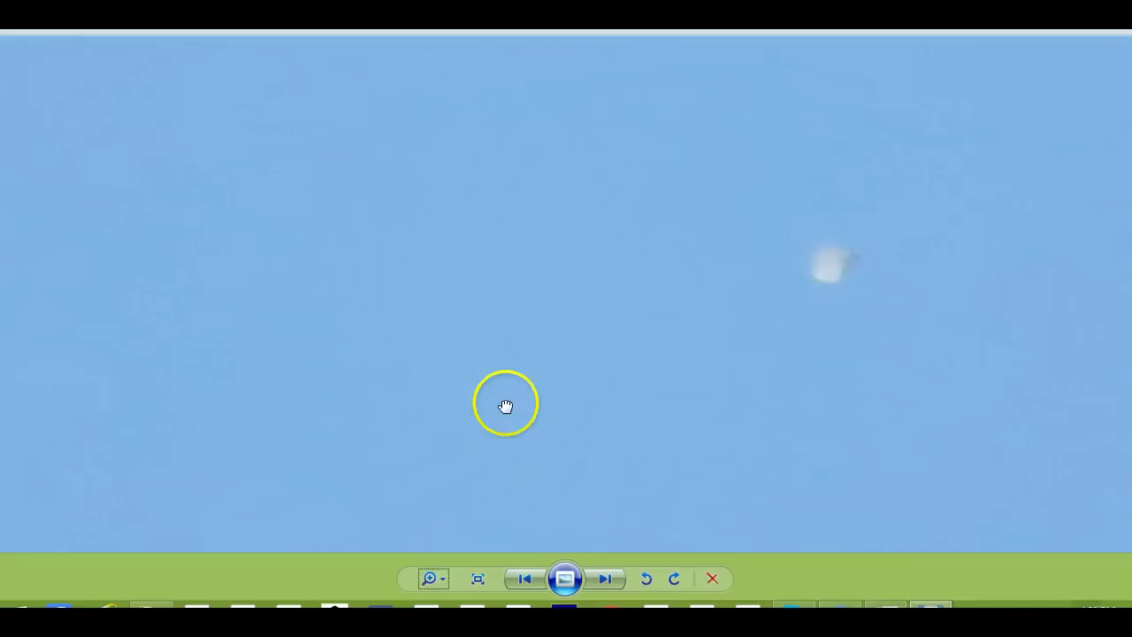
left_click_drag(505, 405, 364, 419)
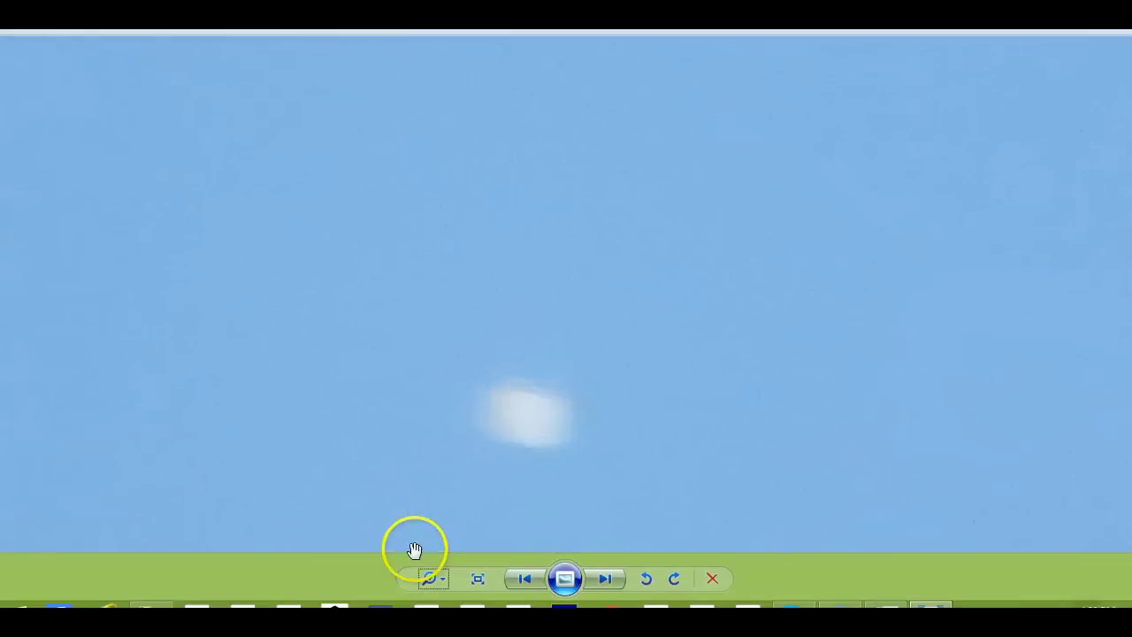
left_click_drag(437, 434, 447, 354)
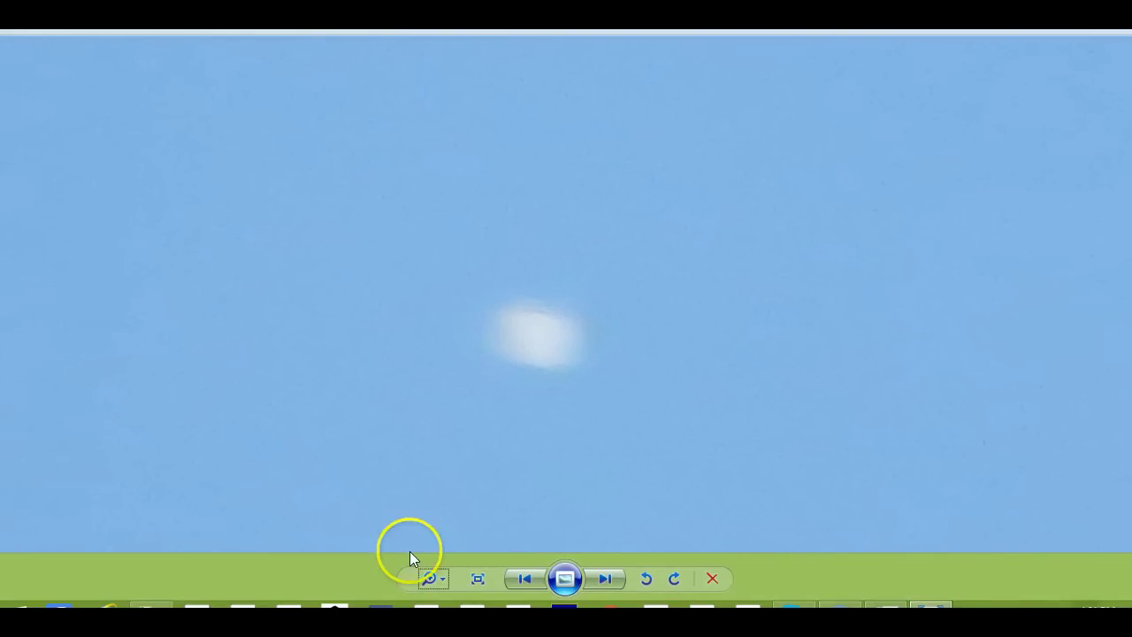
left_click(426, 584)
left_click_drag(426, 578, 426, 569)
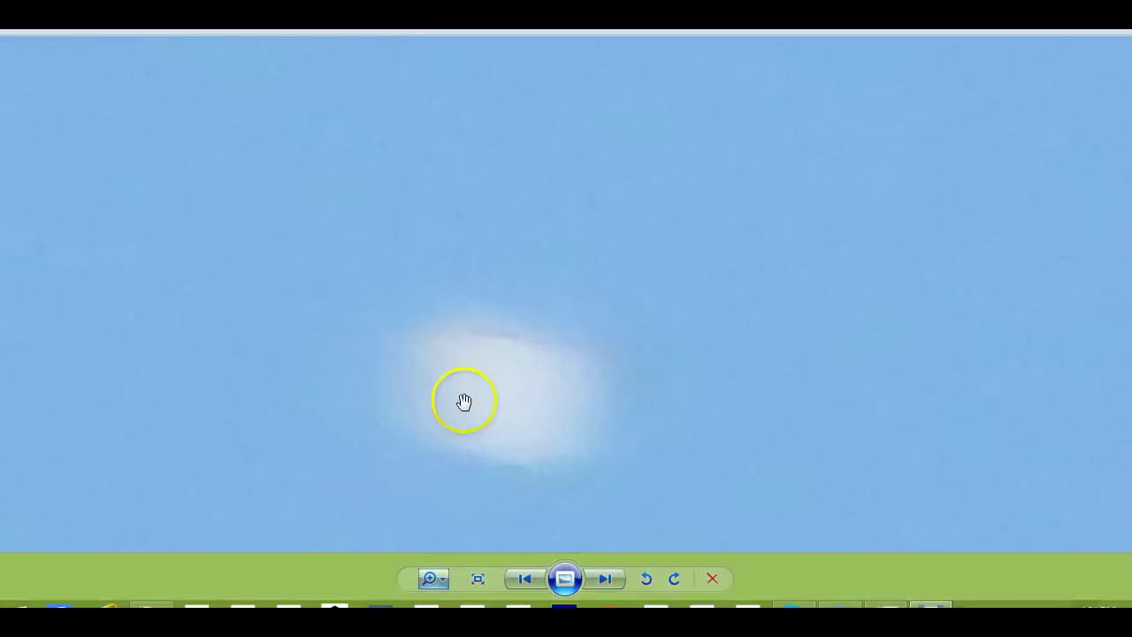
mouse_move(462, 398)
left_mouse_down()
mouse_move(564, 268)
mouse_move(531, 309)
left_mouse_up()
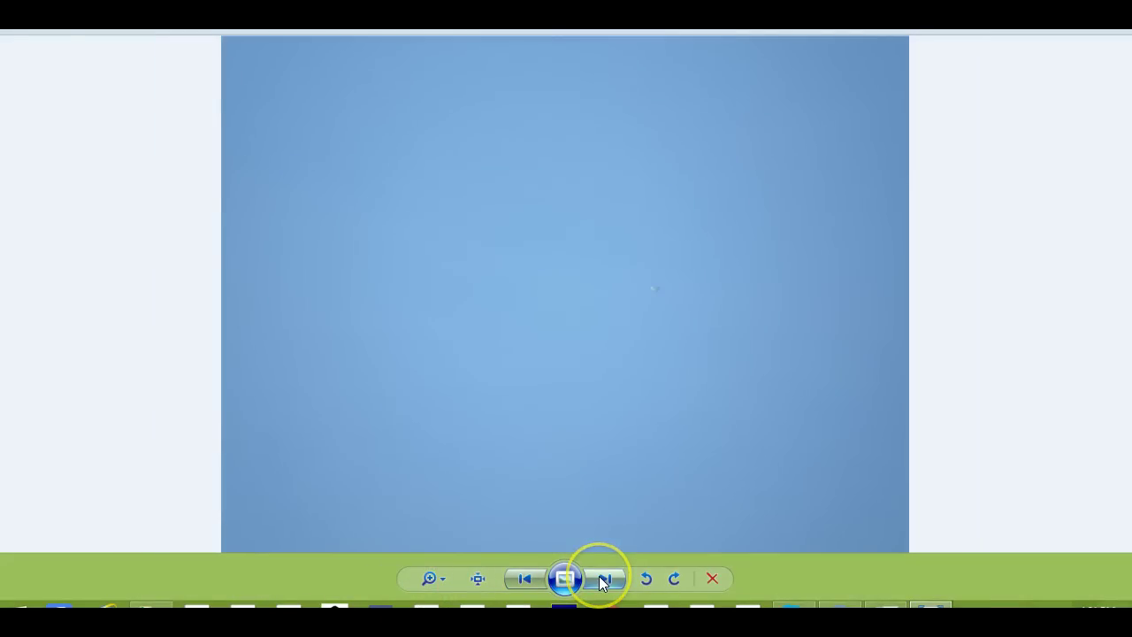
- Zoom this photo to fill the window and centre the crescent-shaped object on the right
left_click(422, 578)
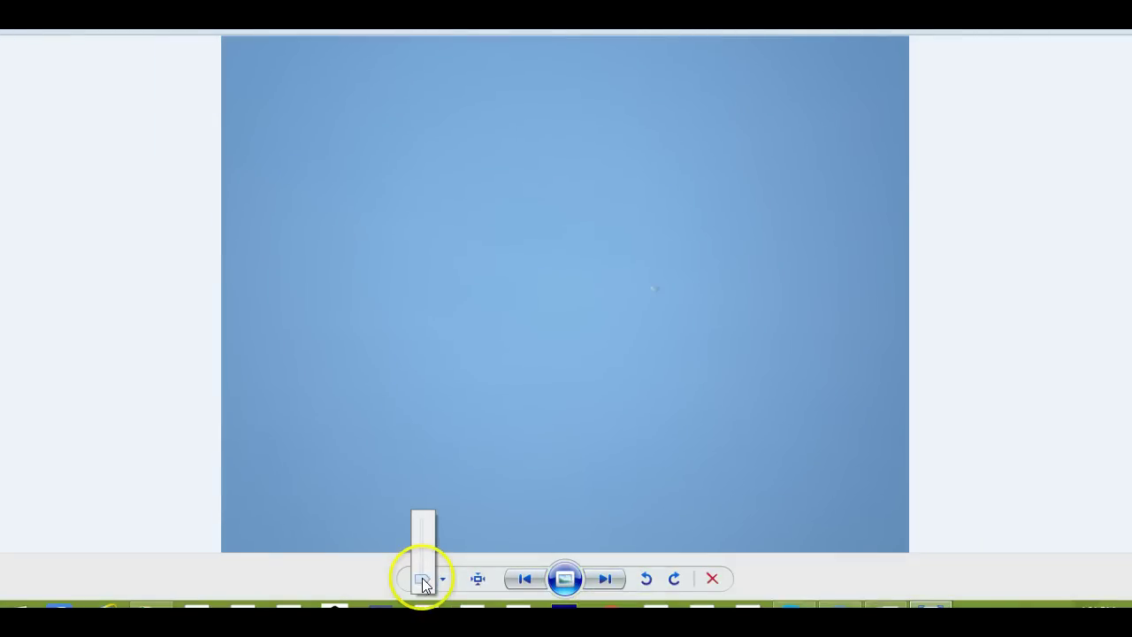
left_click_drag(420, 573, 417, 565)
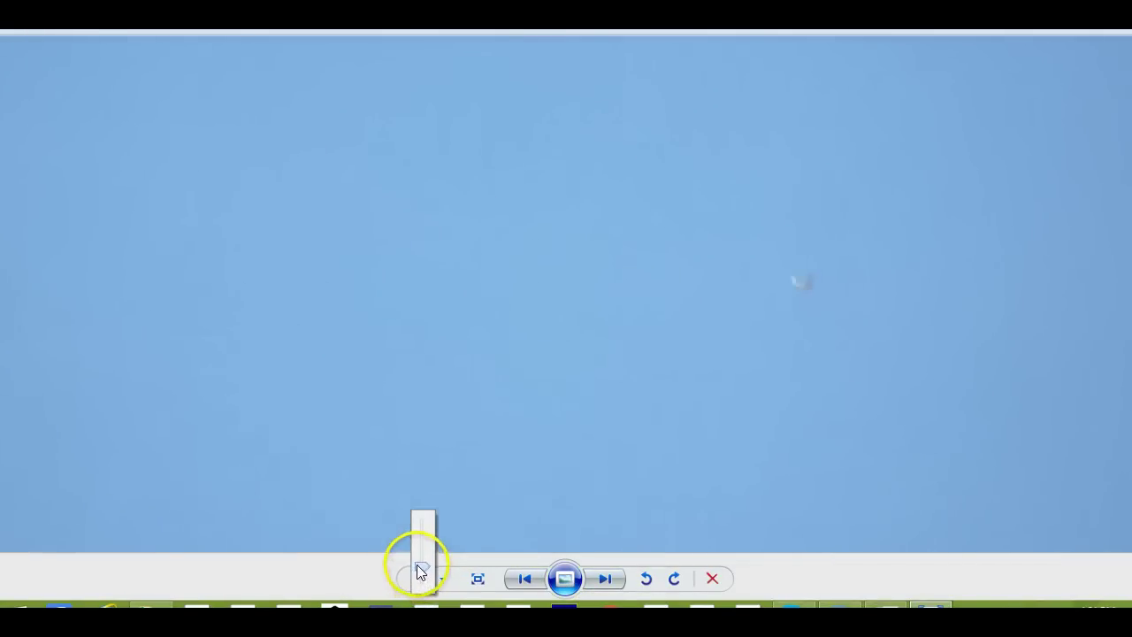
left_click_drag(720, 356, 427, 387)
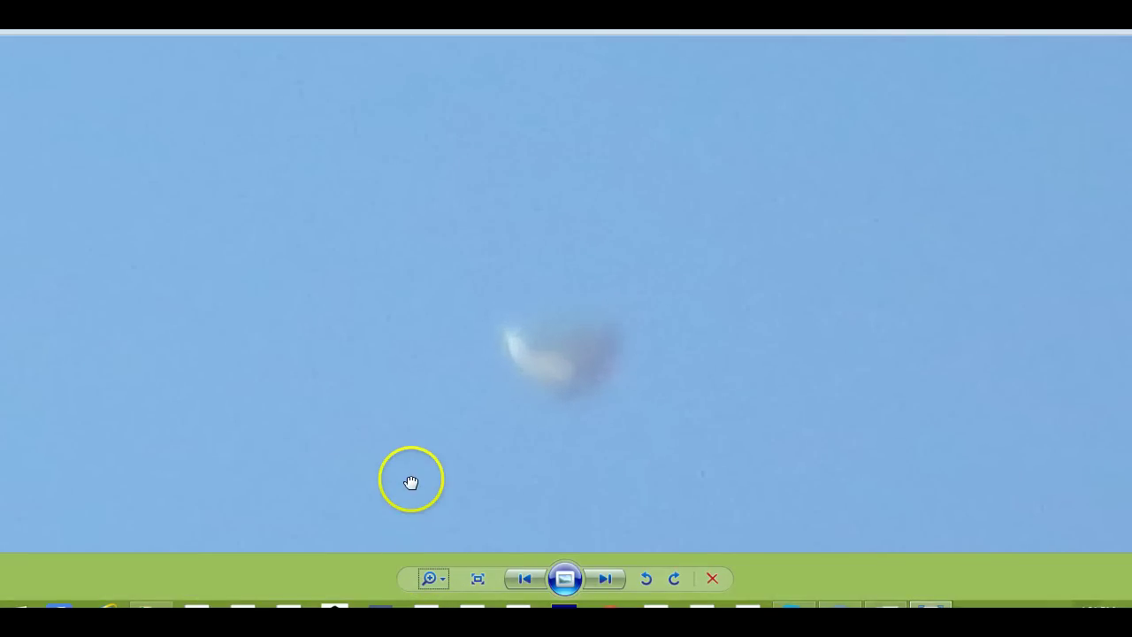
left_click_drag(412, 481, 391, 442)
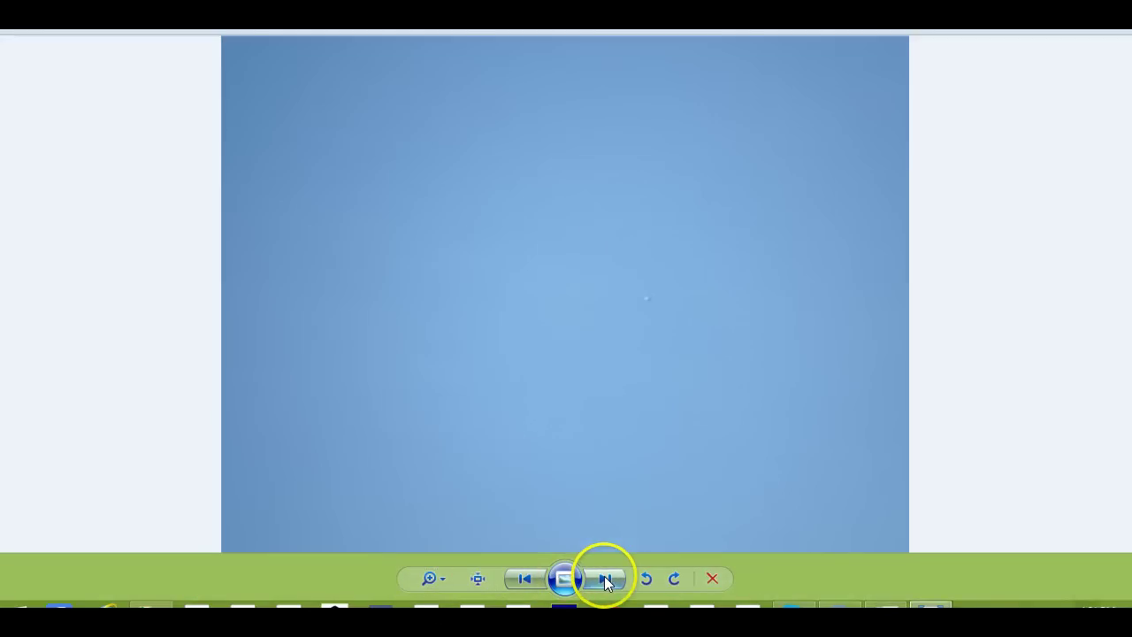
- Zoom the next sky photo in to fill the window
left_click_drag(423, 575, 423, 566)
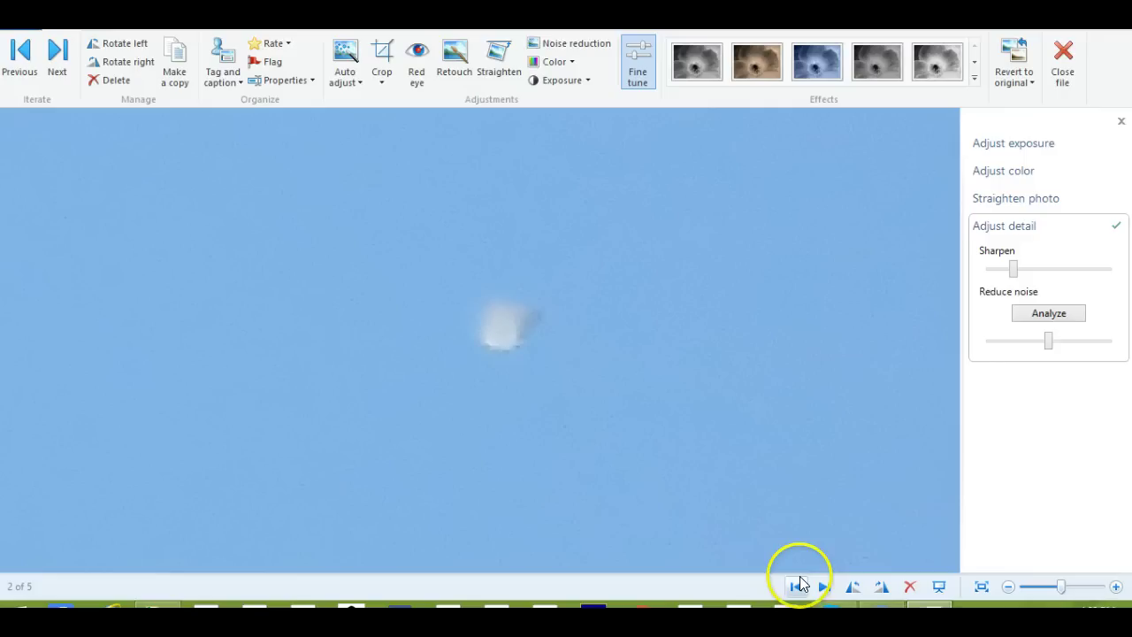
- Zoom in step by step on photo 2's orb, keeping it centred
left_click(1113, 592)
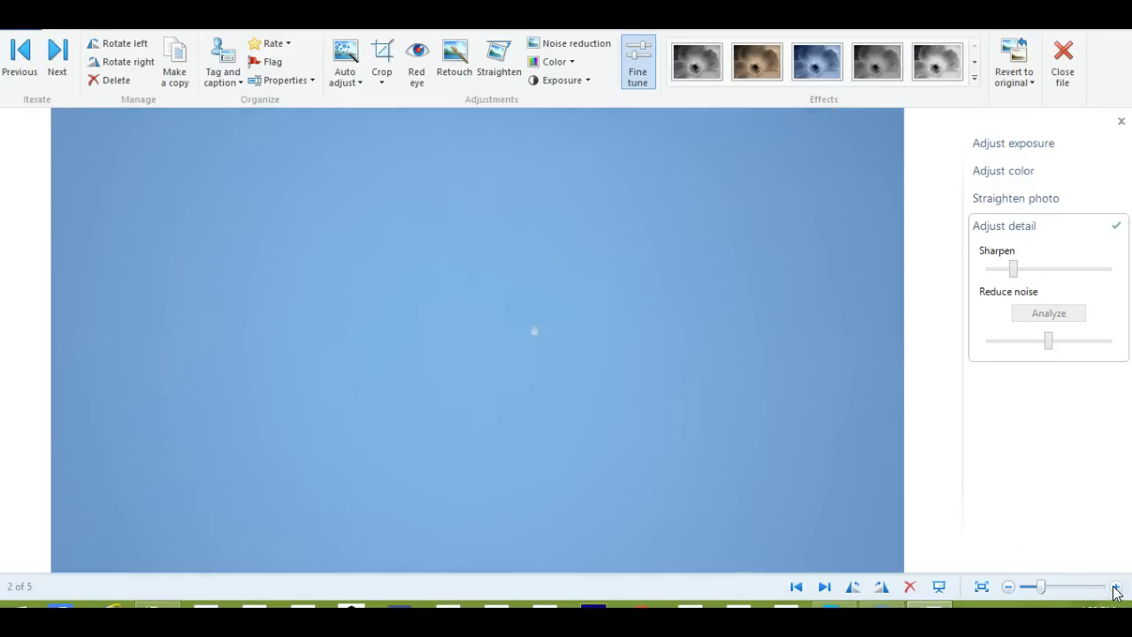
left_click(1113, 592)
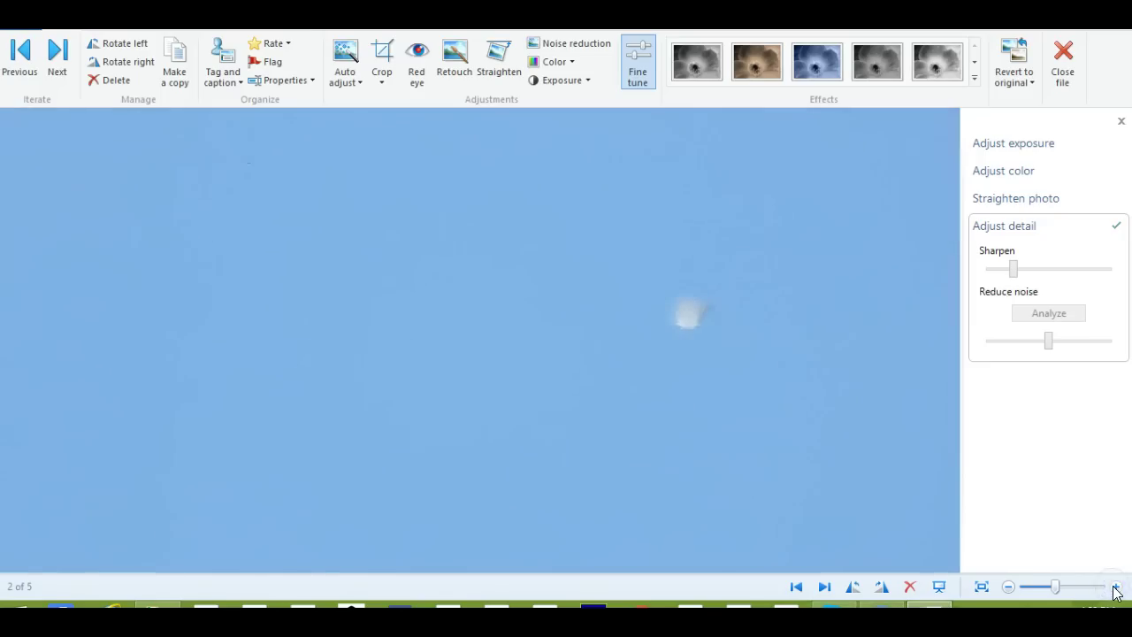
left_click(1114, 589)
mouse_move(740, 333)
left_mouse_down()
mouse_move(493, 308)
mouse_move(382, 365)
left_mouse_up()
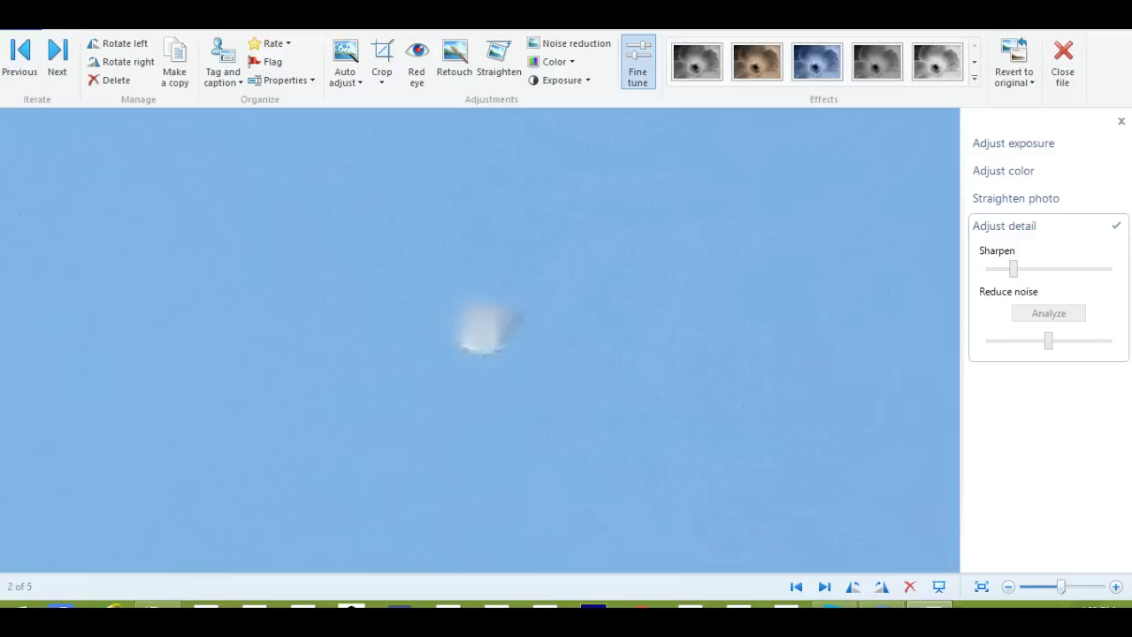
left_click(1116, 588)
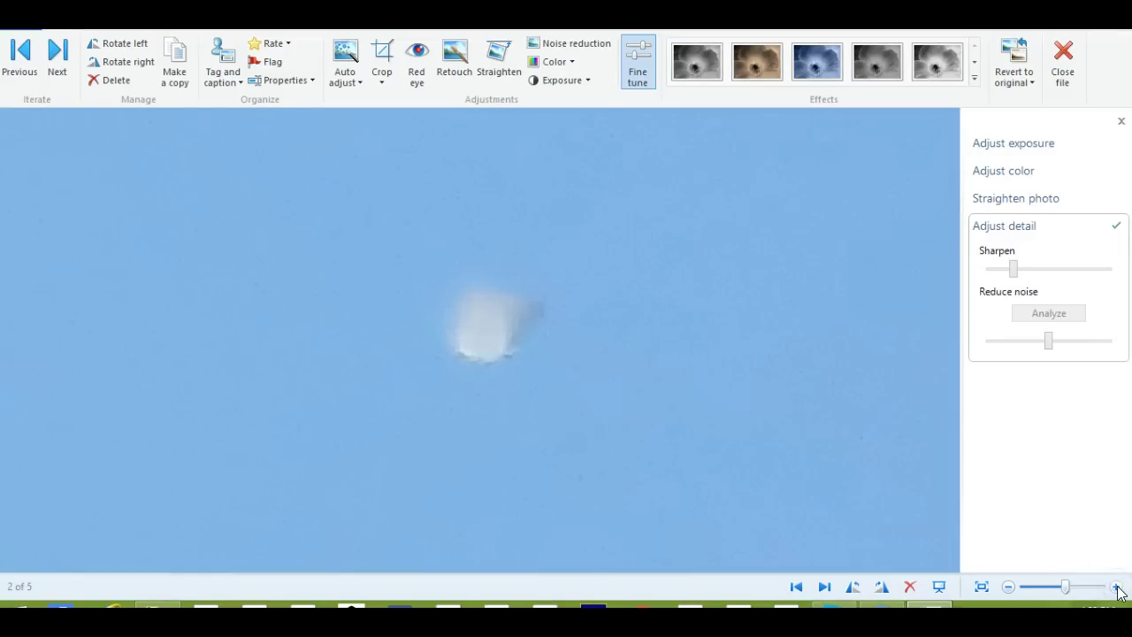
left_click(1116, 588)
left_click_drag(720, 329, 714, 352)
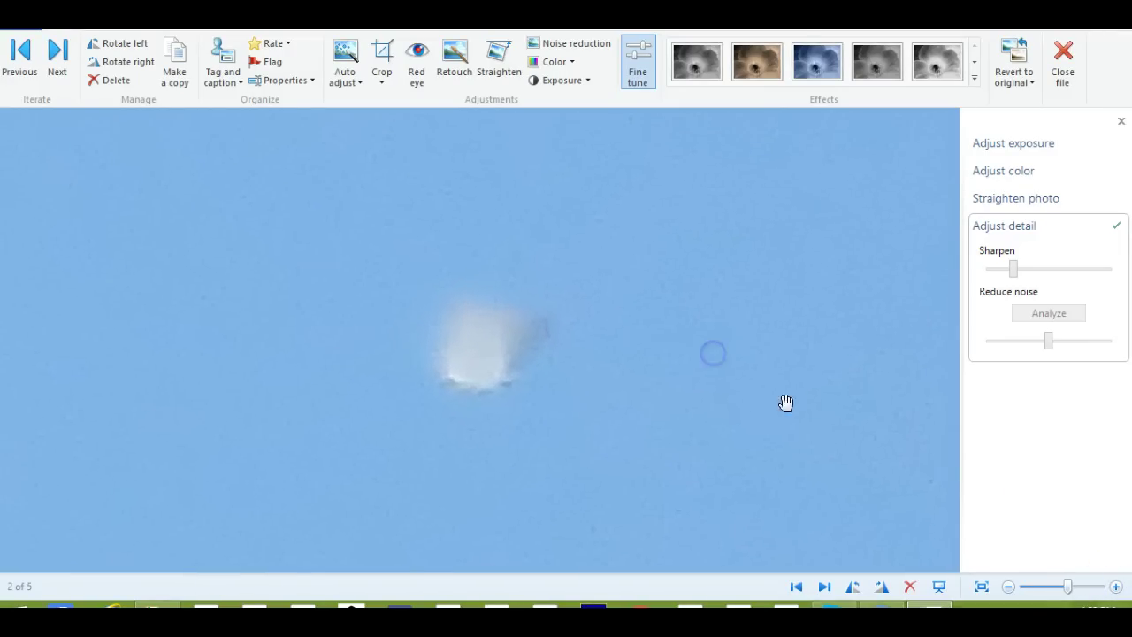
left_click(1114, 588)
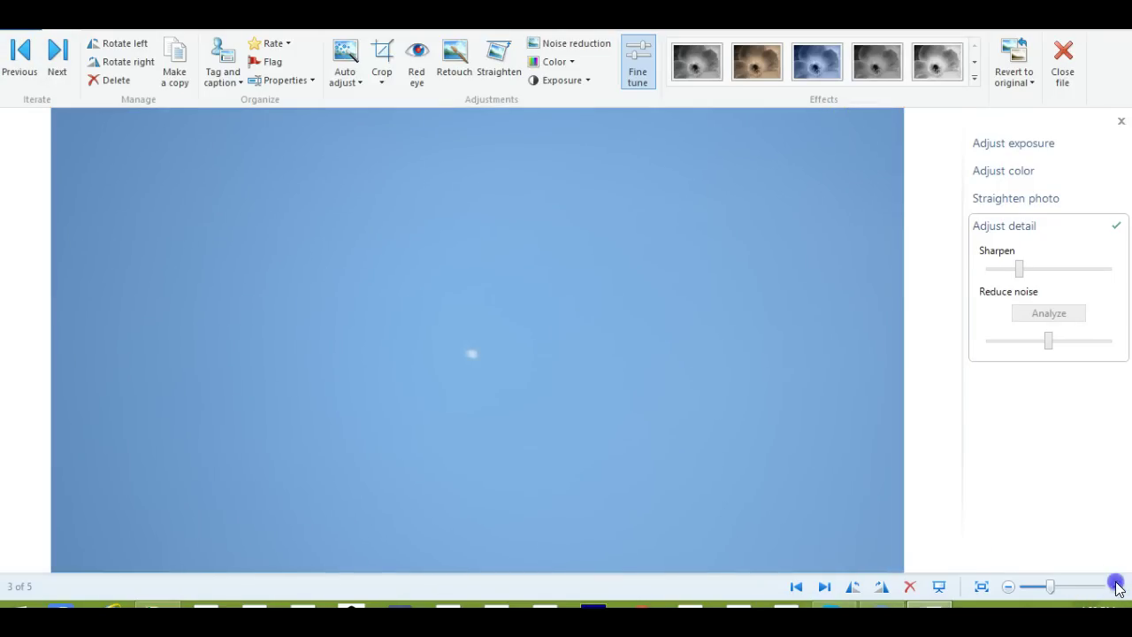
- Enlarge and centre the white blob in photo 3, then advance to photo 4
left_click(1116, 586)
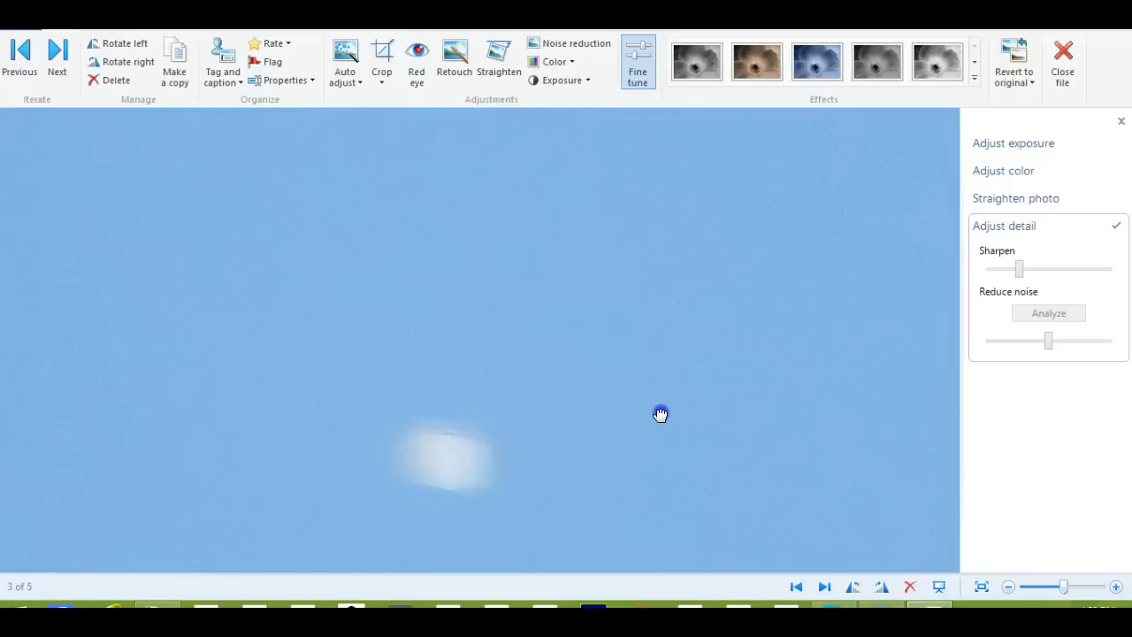
left_click_drag(659, 412, 690, 319)
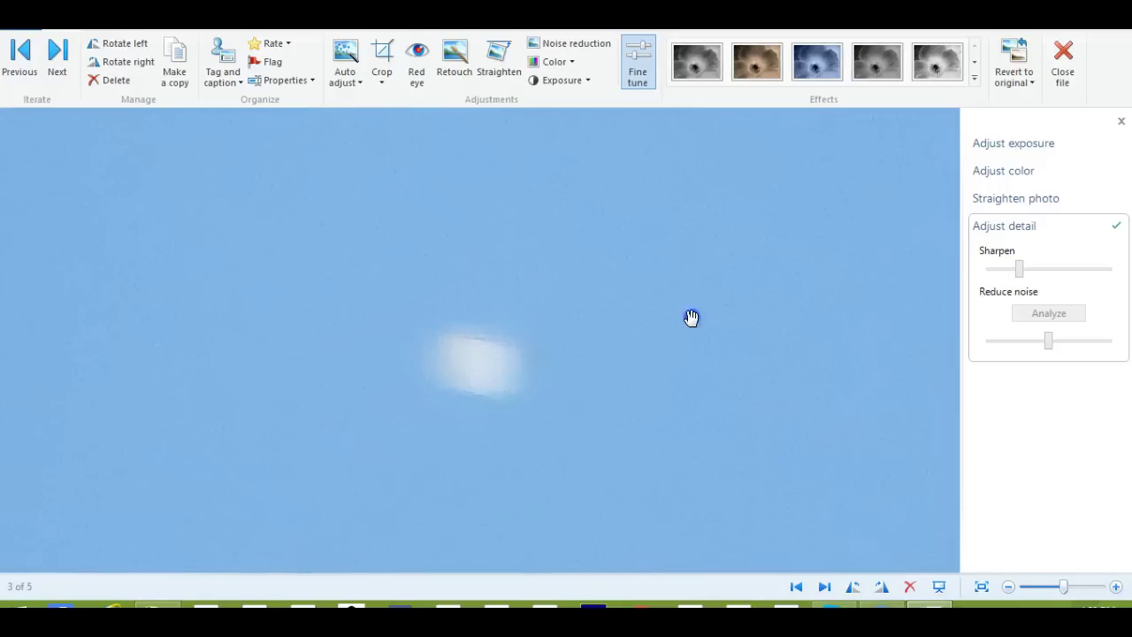
left_click(1115, 586)
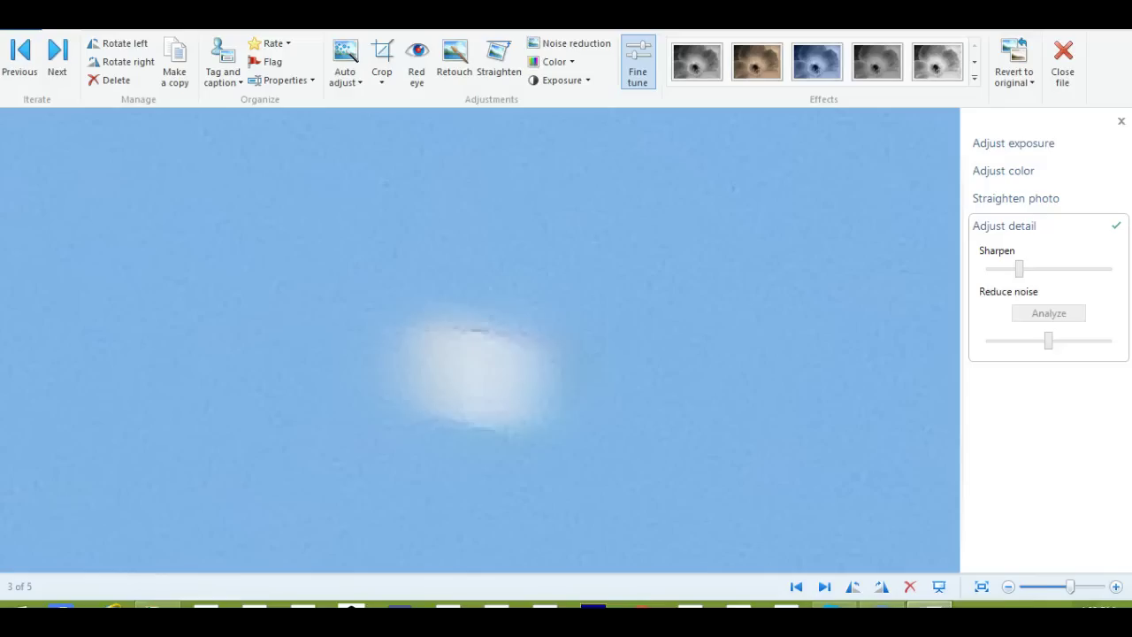
key("Right")
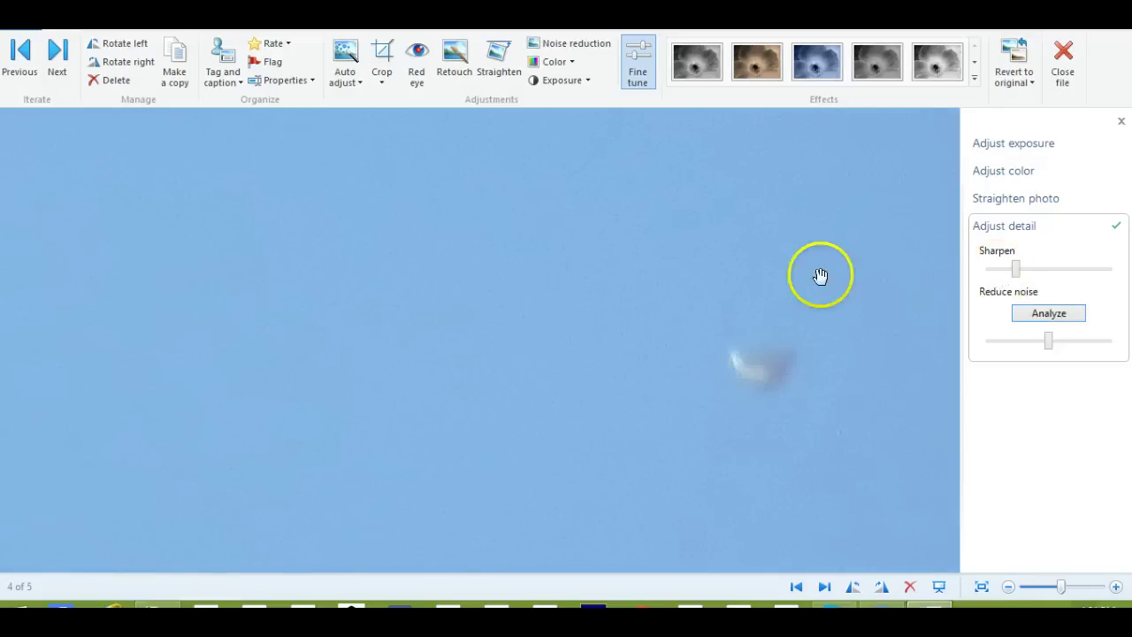
- Centre photo 4's crescent-shaped object from the right edge and zoom in on it
left_click_drag(531, 304, 252, 289)
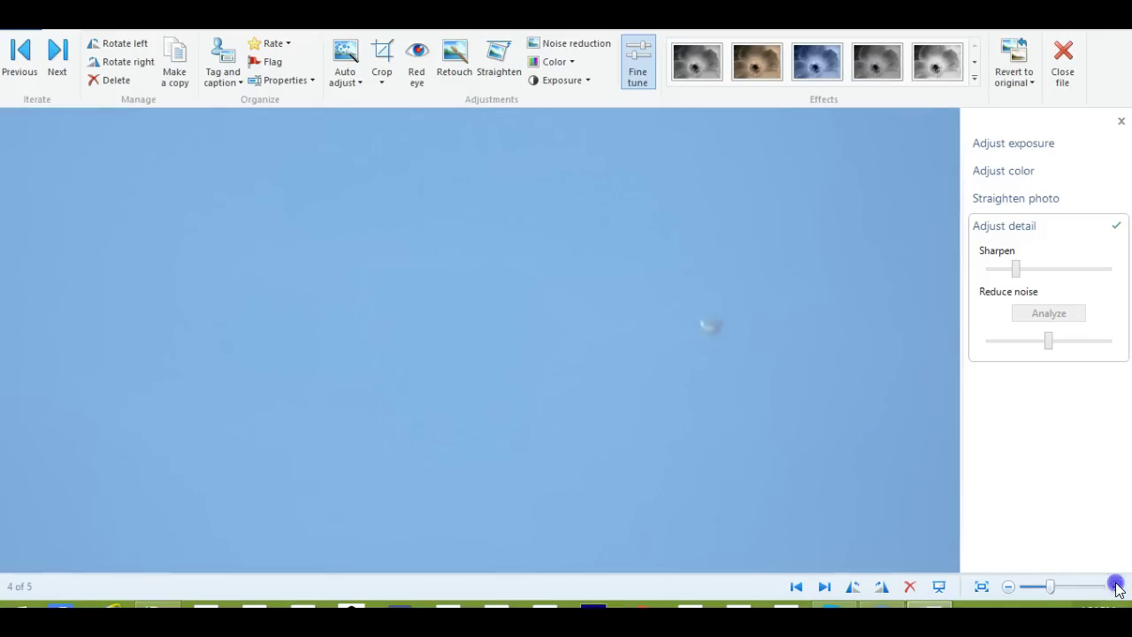
left_click(1116, 588)
mouse_move(789, 414)
left_mouse_down()
mouse_move(505, 371)
mouse_move(392, 407)
mouse_move(273, 420)
mouse_move(286, 426)
left_mouse_up()
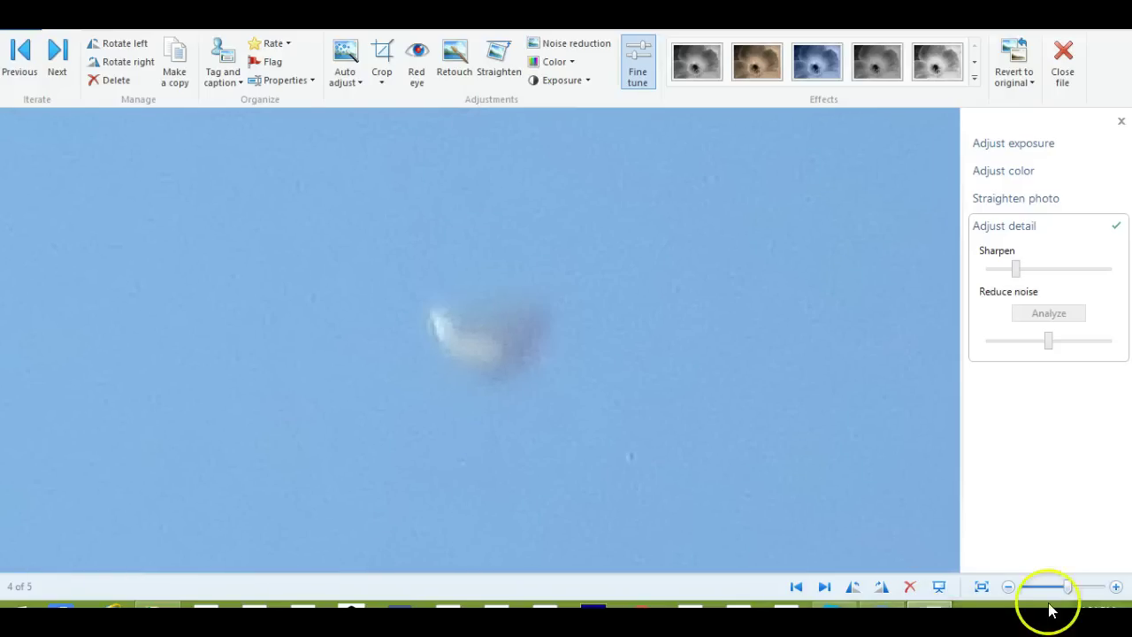
left_click(1116, 587)
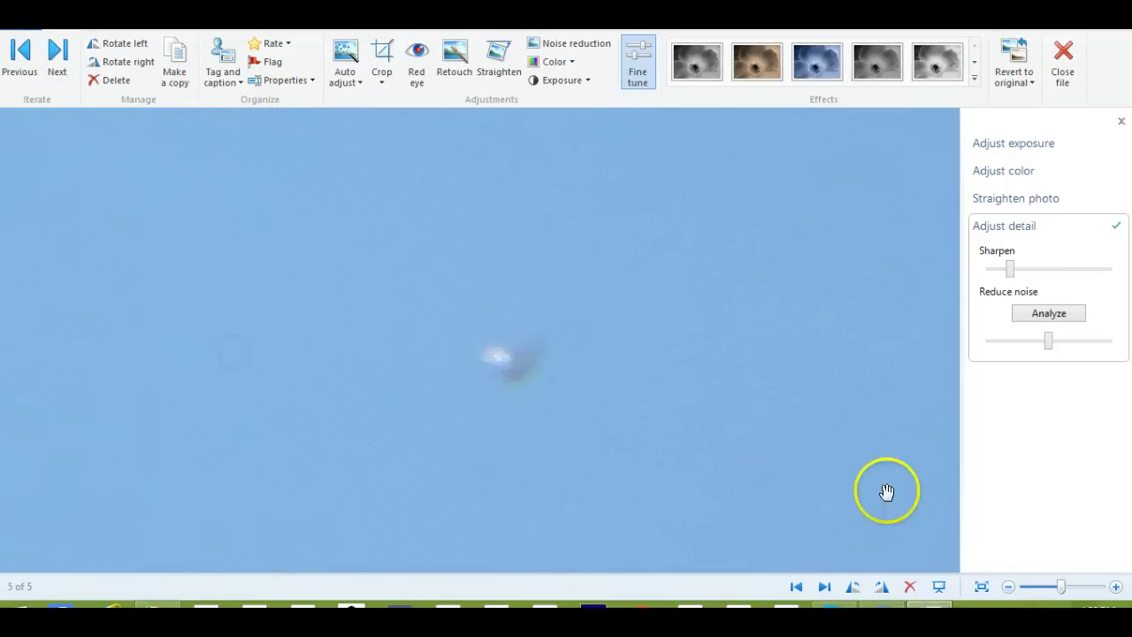
- Reset the fifth photo, then zoom in repeatedly, centring the bright orb and its dark shadow
left_click(1117, 589)
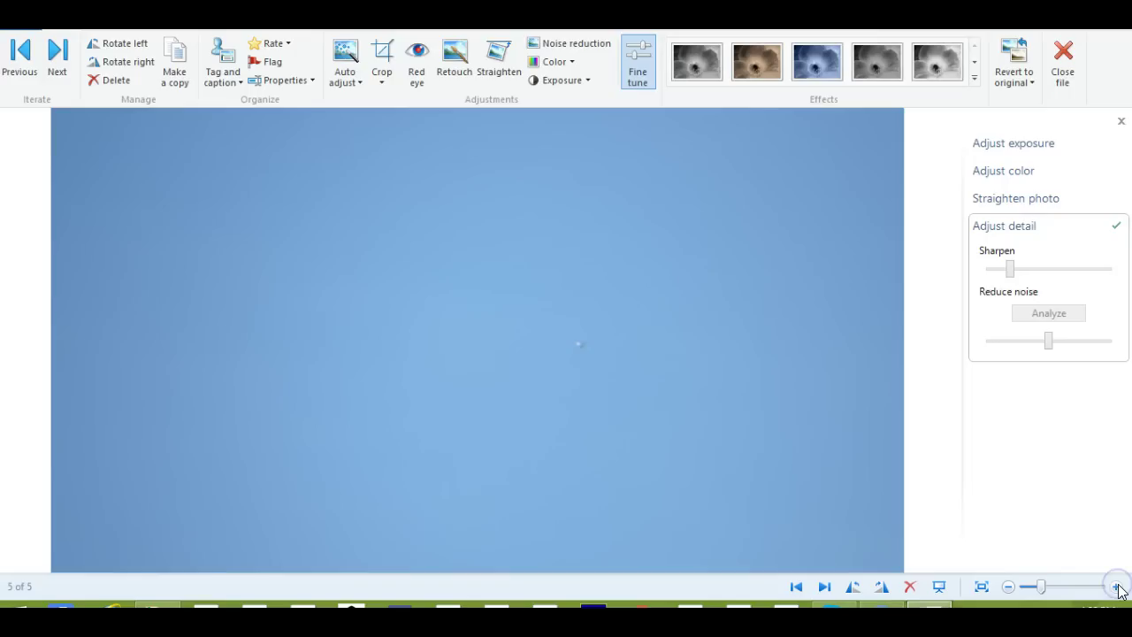
left_click(1117, 588)
left_click(1119, 588)
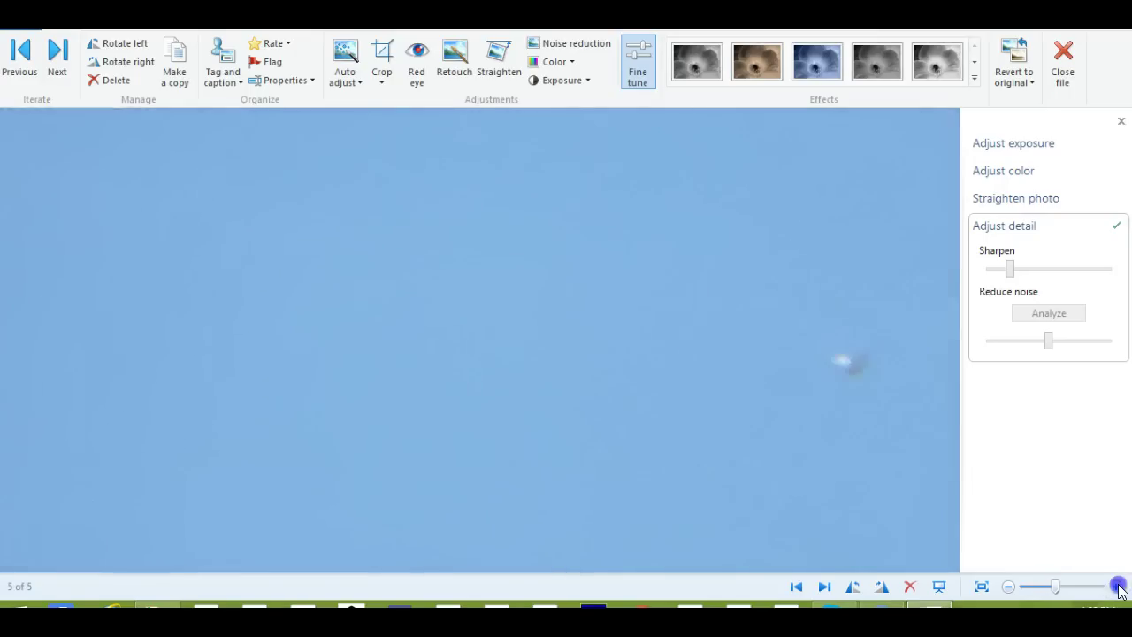
left_click_drag(833, 443, 374, 404)
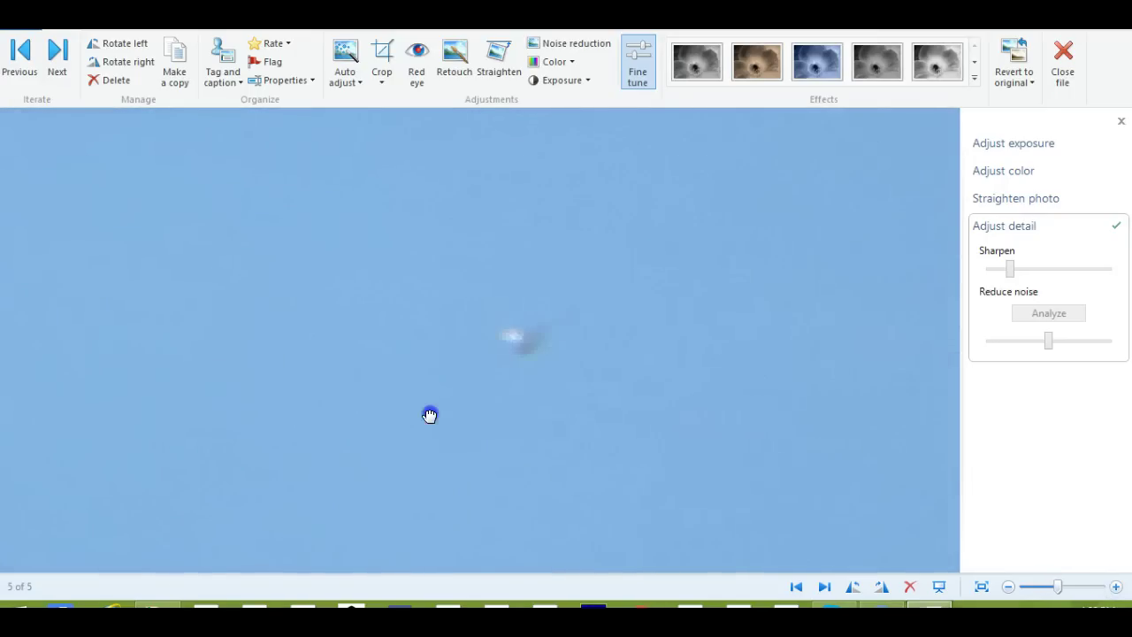
left_click(1117, 588)
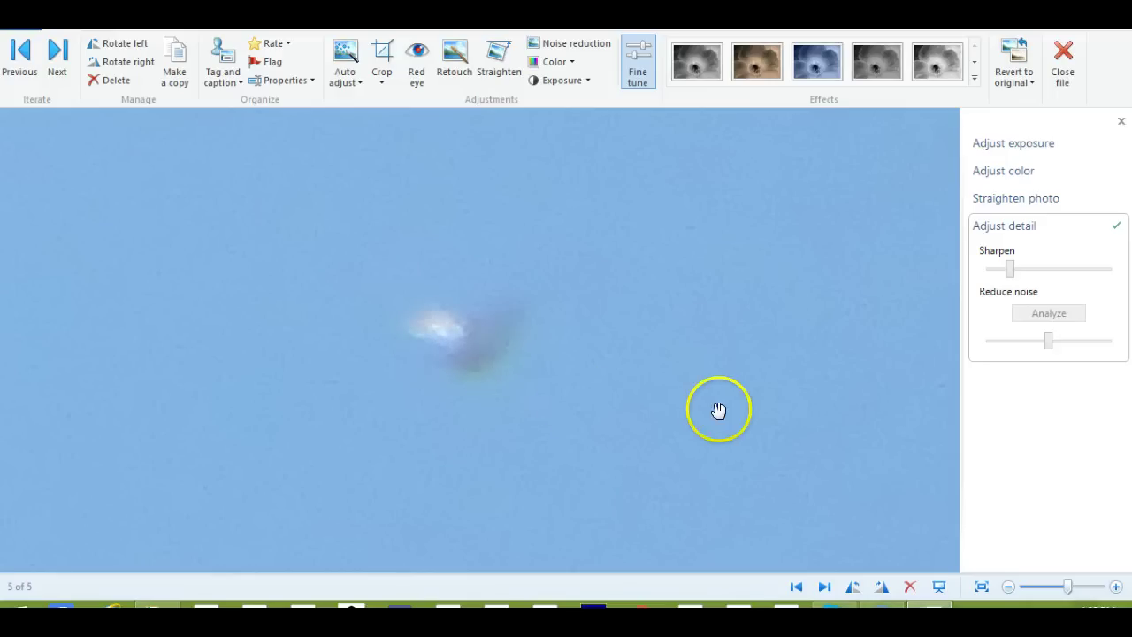
left_click(1116, 587)
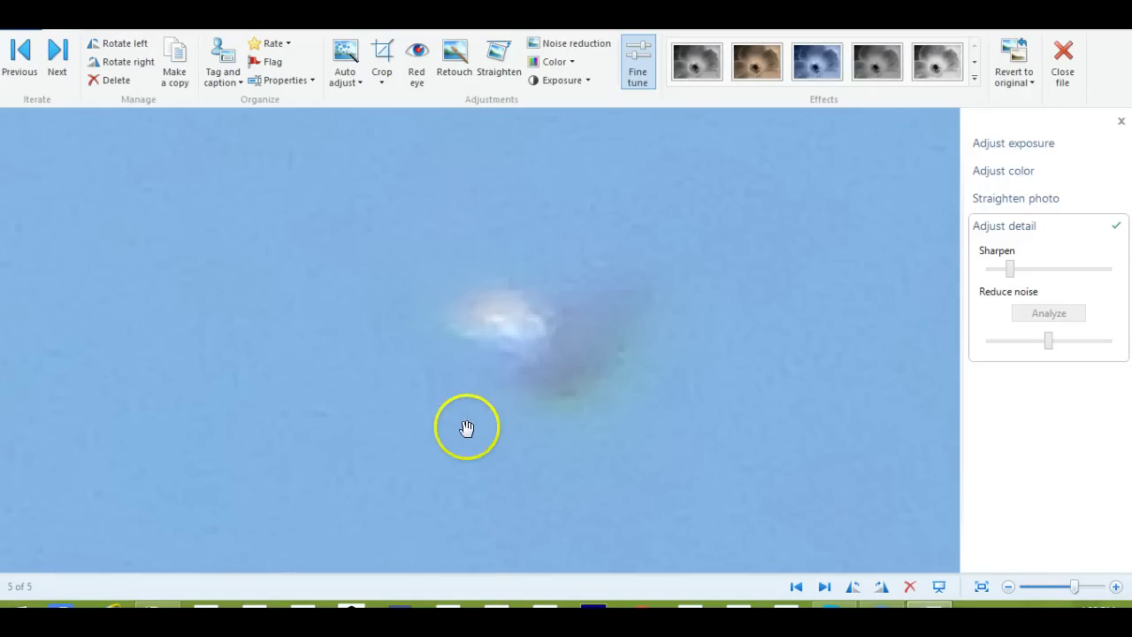
left_click_drag(494, 318, 433, 429)
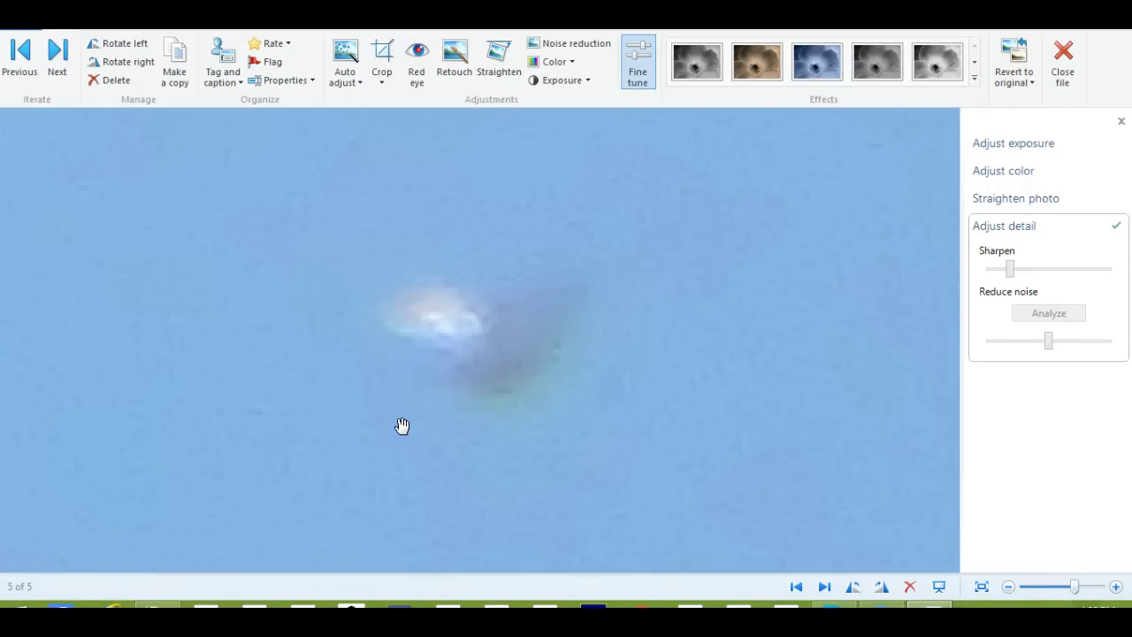